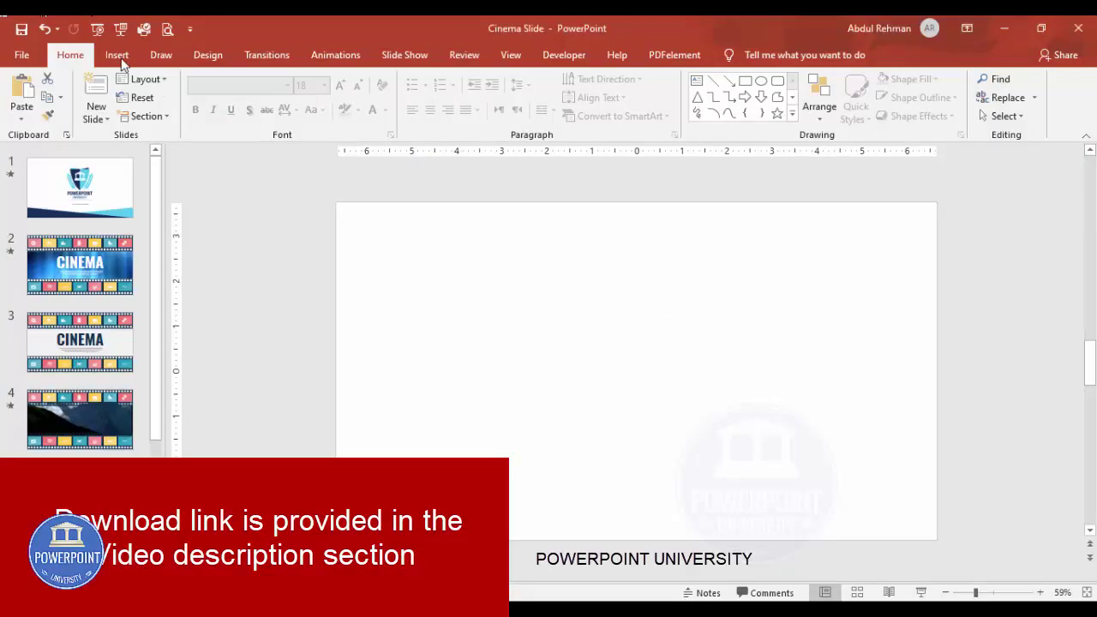
Draw a rectangle across the top of slide 5 and set its height to 2 inches
click(116, 57)
click(253, 103)
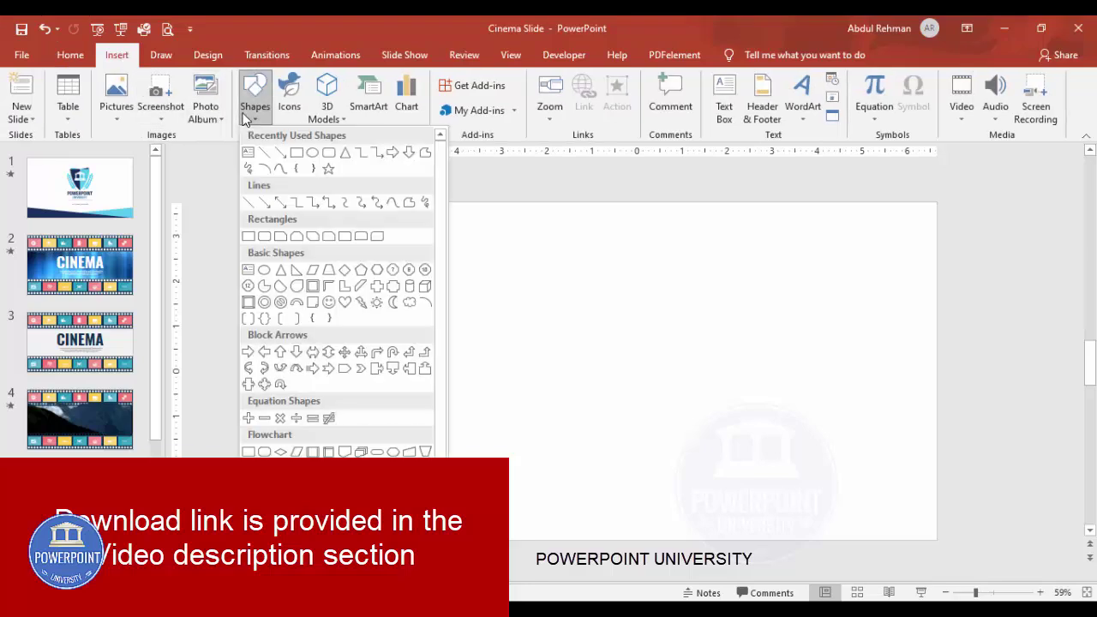
click(248, 237)
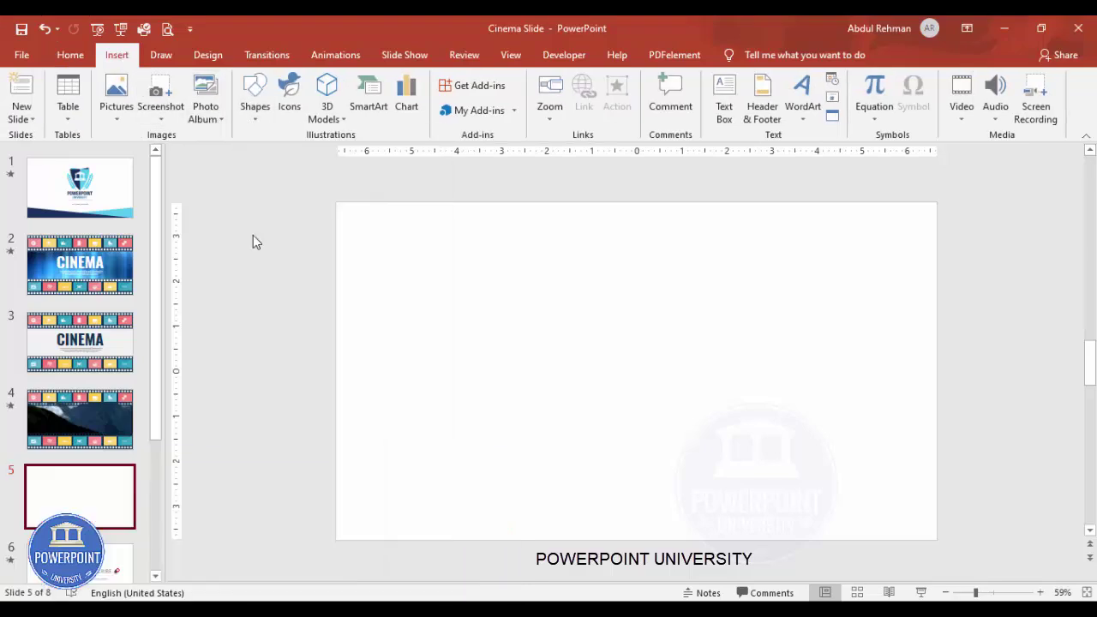
mouse_move(331, 202)
mouse_down()
mouse_move(945, 291)
mouse_move(937, 299)
mouse_up()
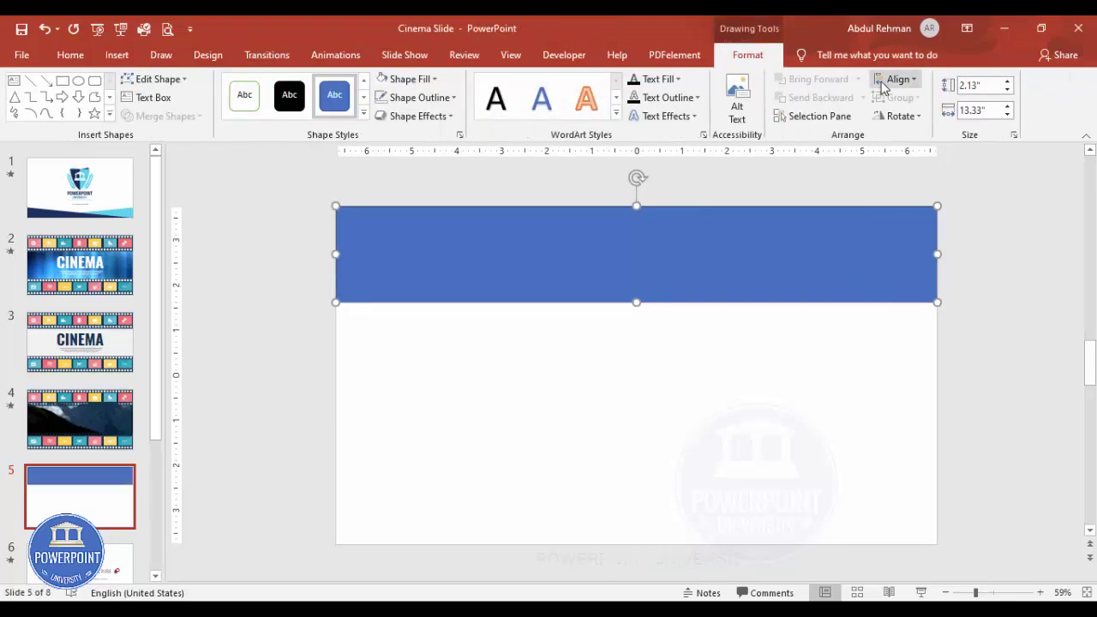
text(2)
click(722, 346)
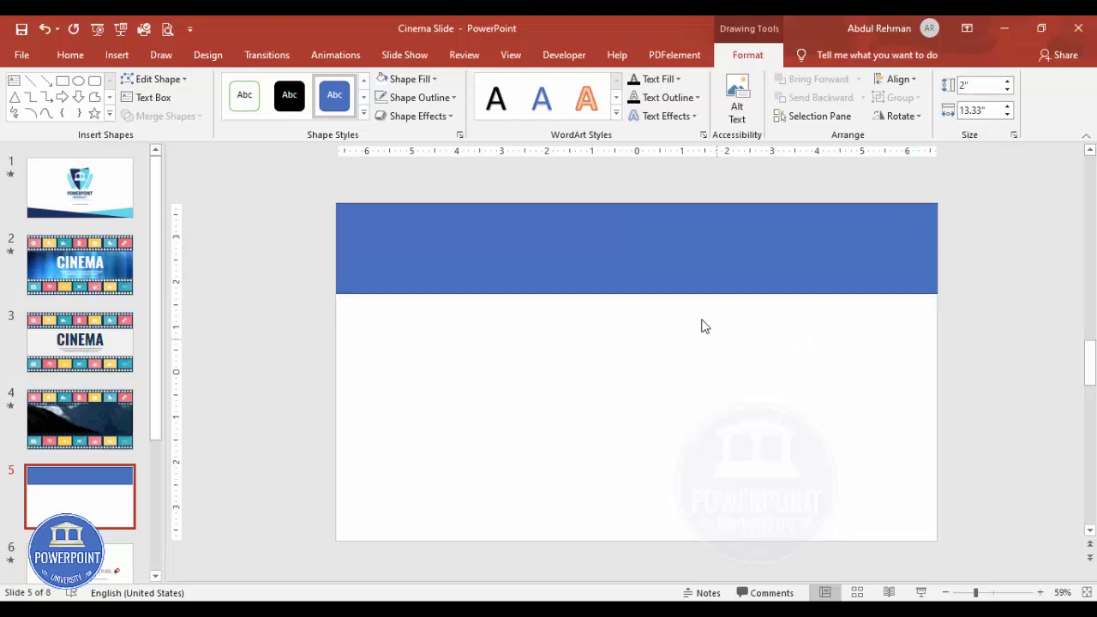
Remove the banner rectangle's outline
click(568, 265)
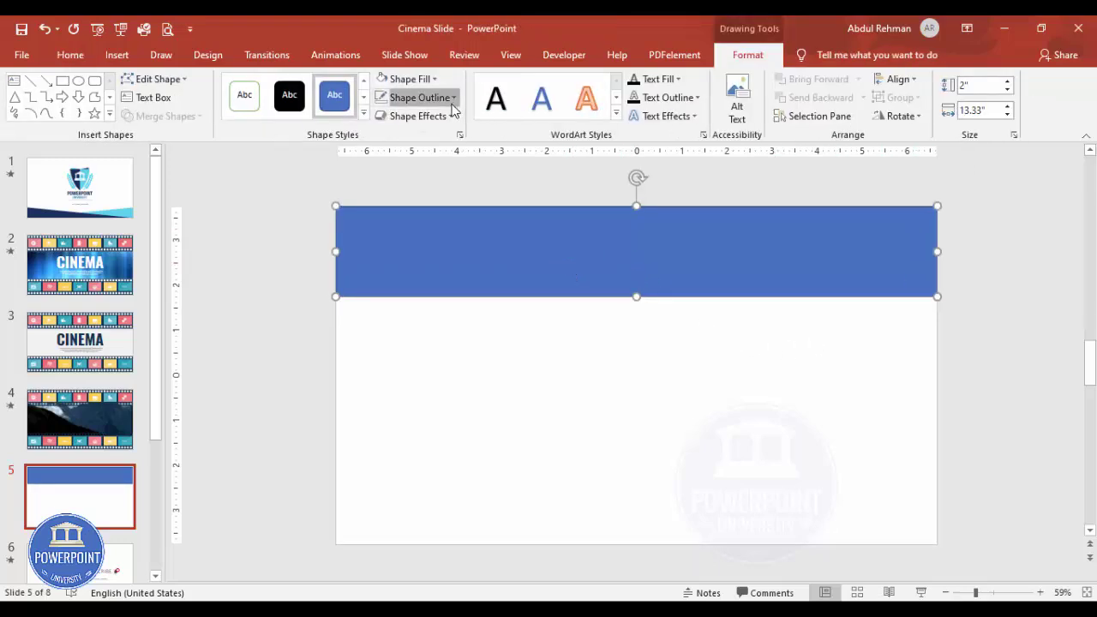
click(420, 97)
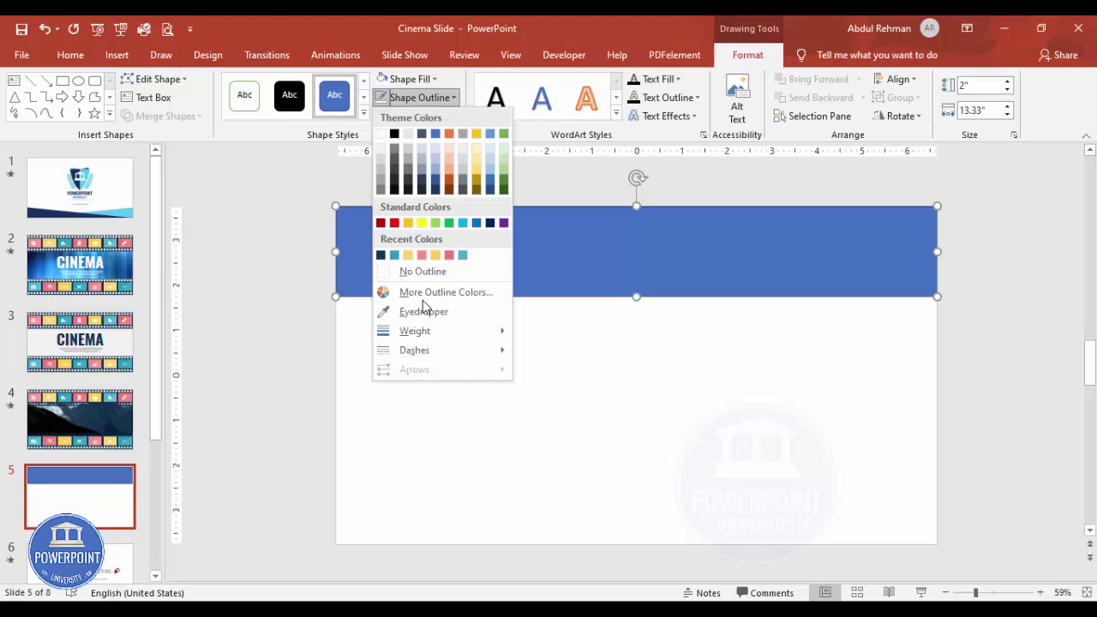
click(422, 271)
click(400, 335)
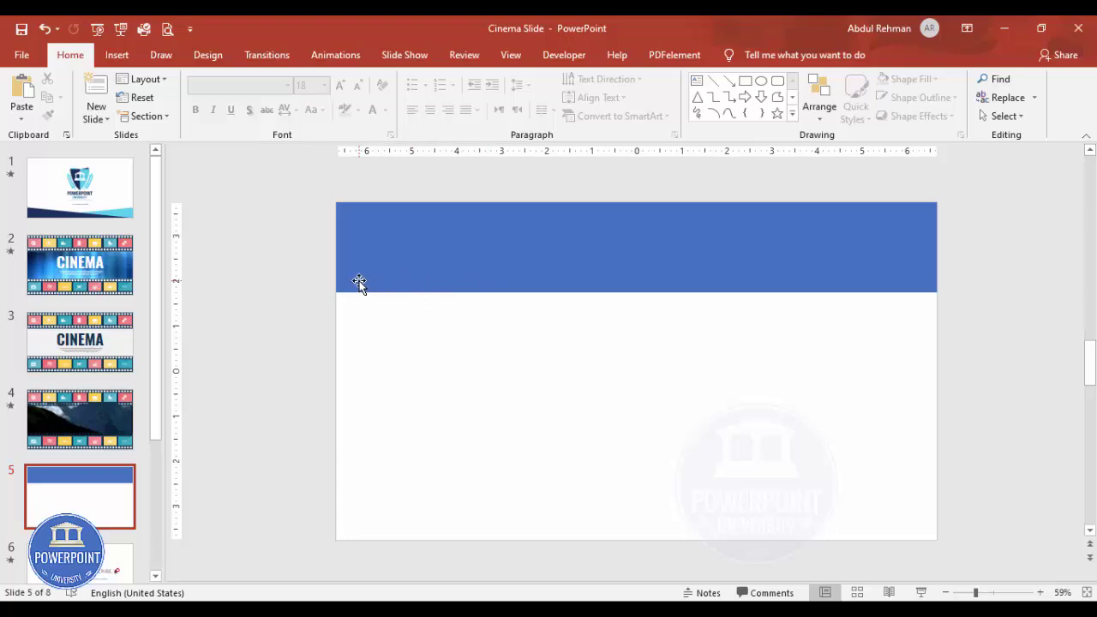
Fill the banner rectangle with navy blue
click(497, 242)
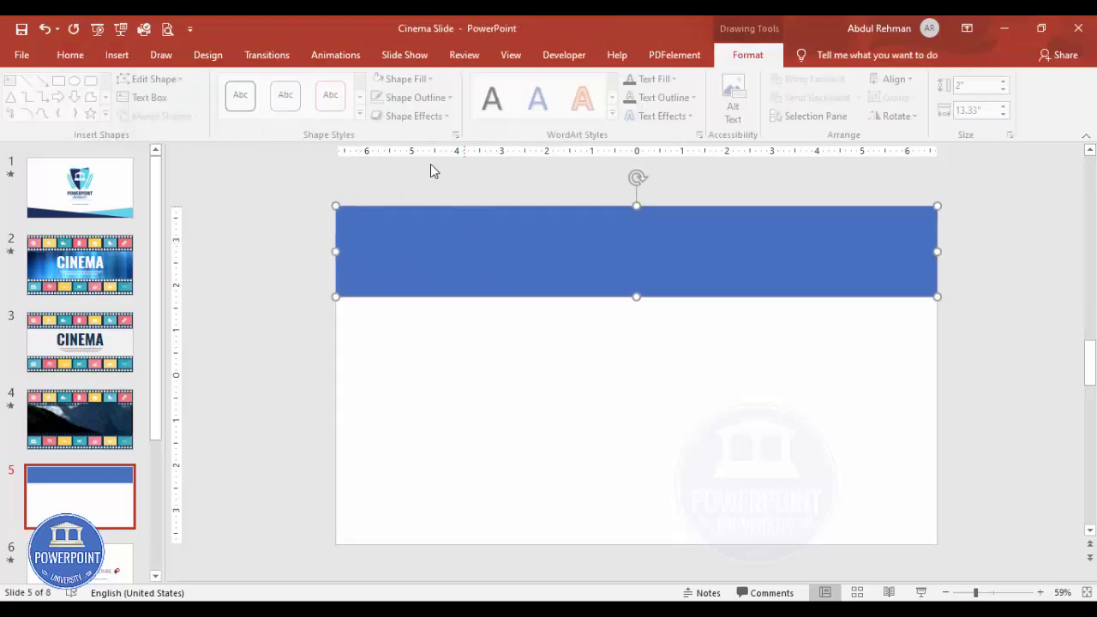
click(415, 82)
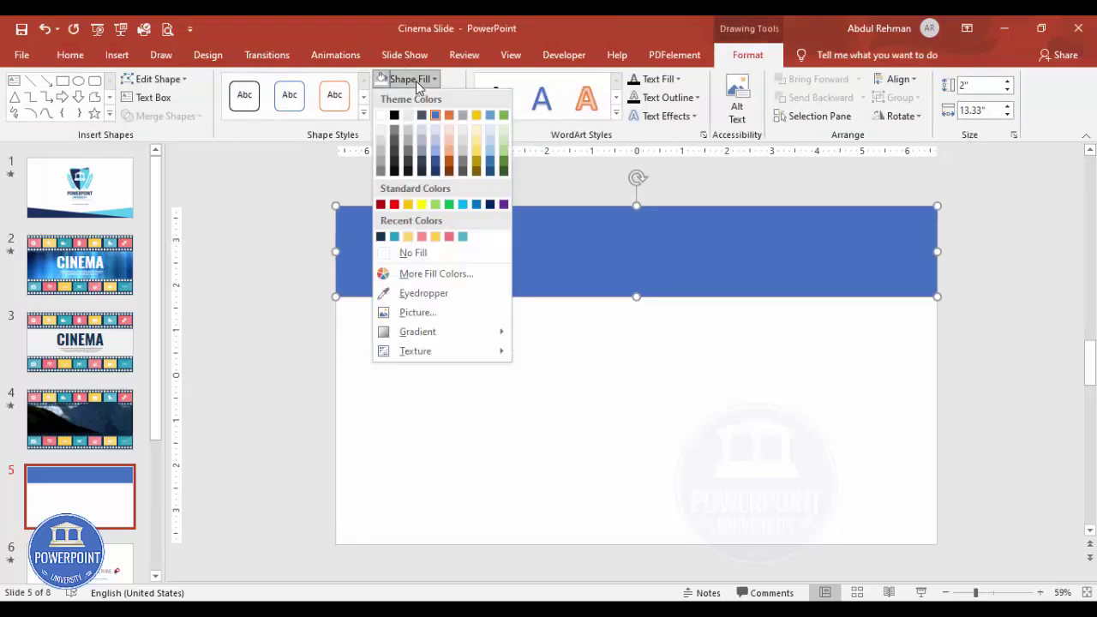
click(491, 205)
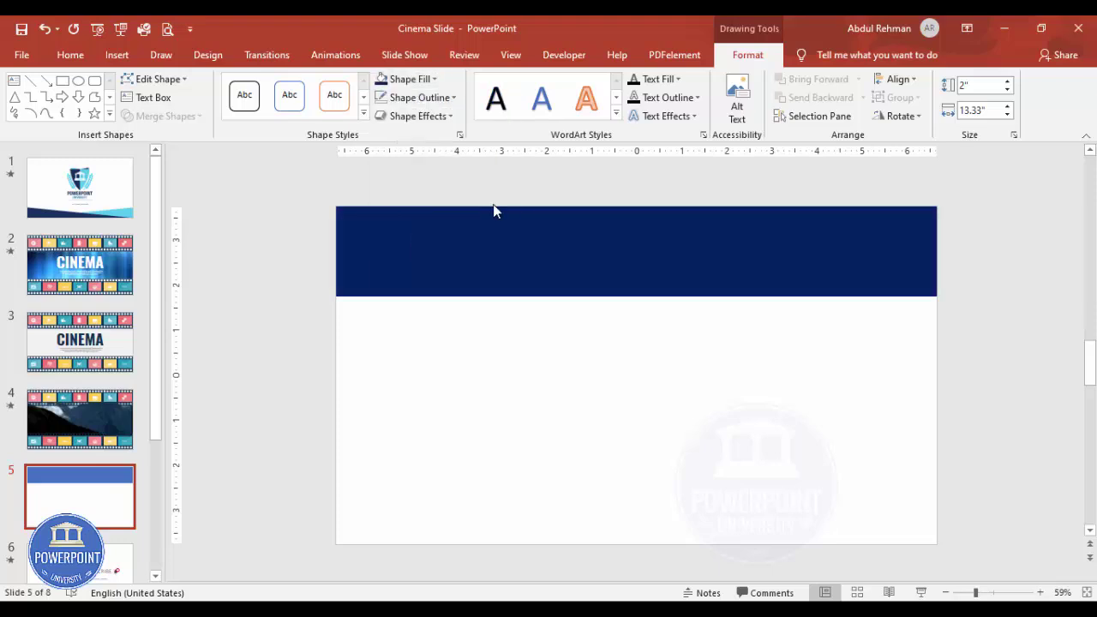
click(292, 224)
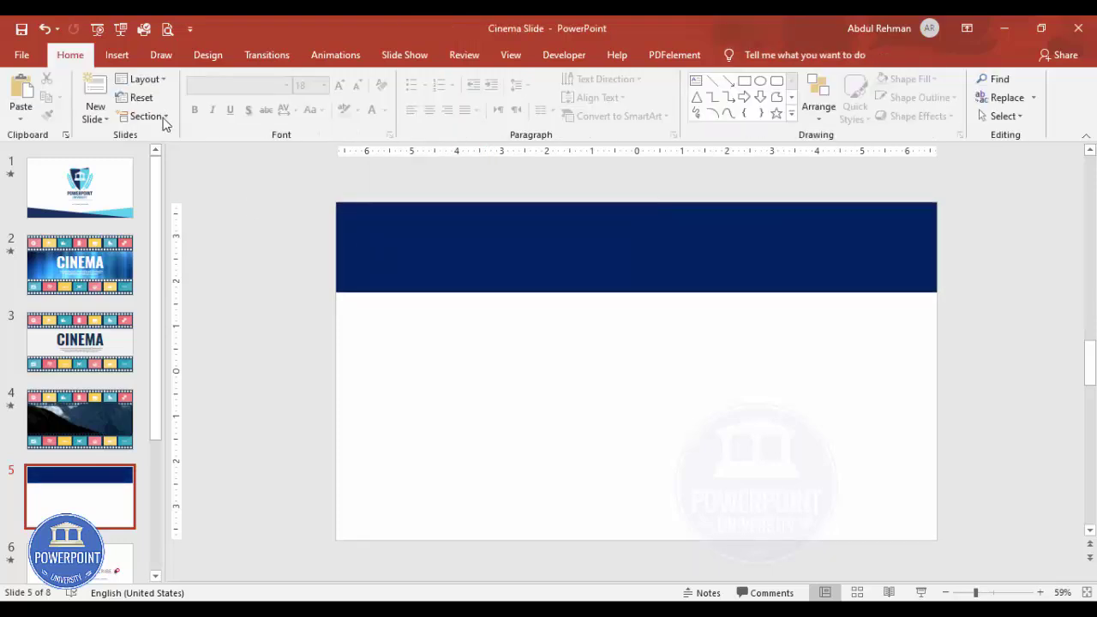
click(117, 55)
Insert a rounded rectangle at the band's left end and remove its outline
click(256, 120)
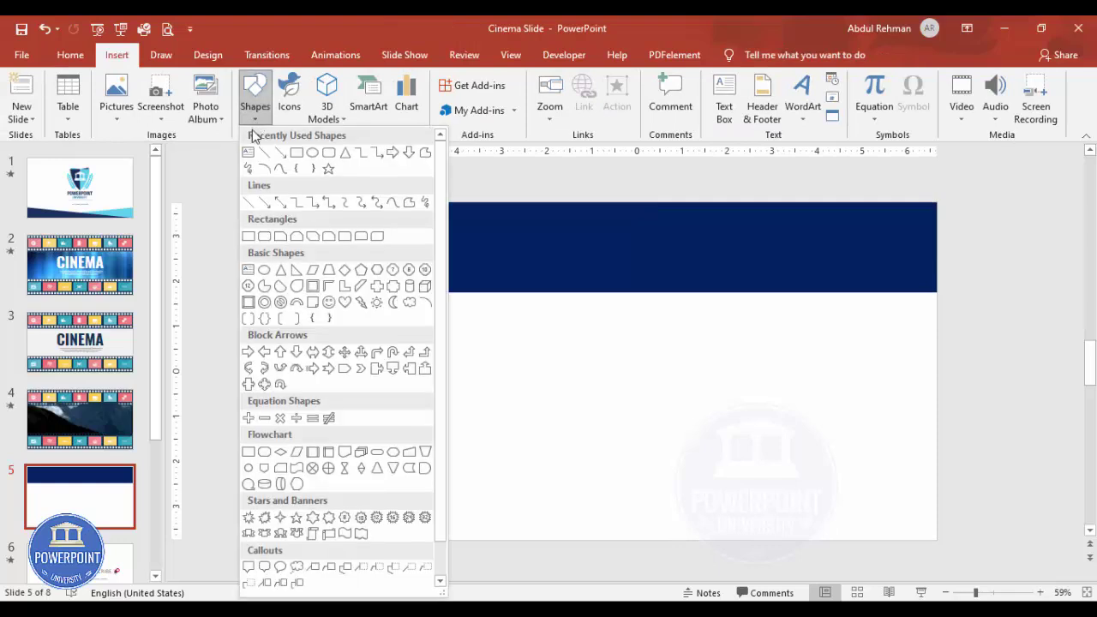
click(263, 238)
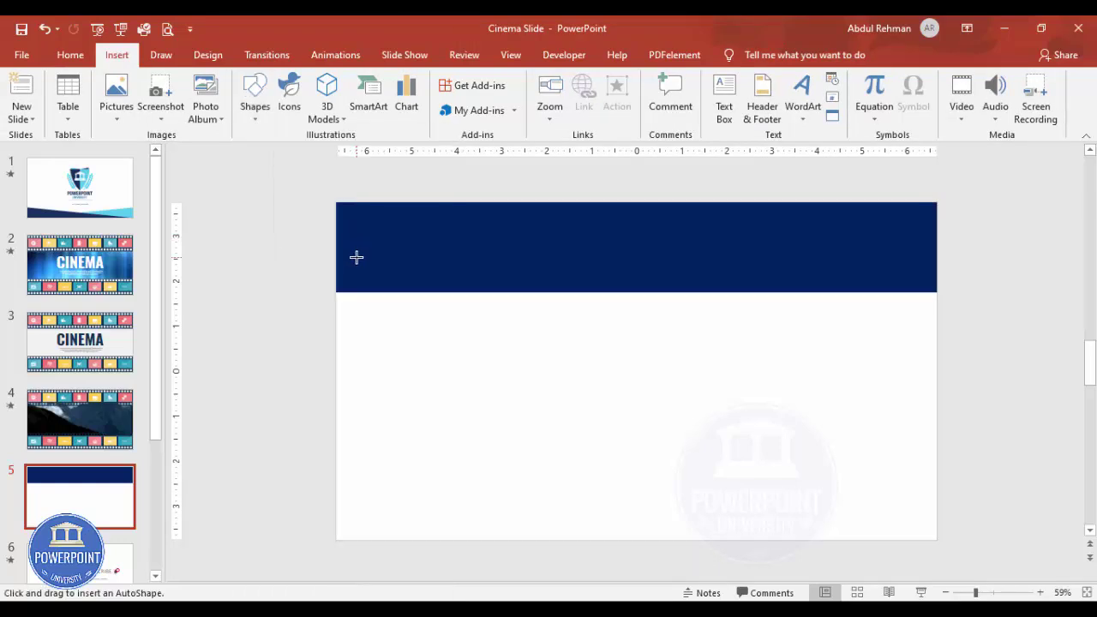
click(356, 257)
mouse_move(372, 273)
mouse_down()
mouse_move(417, 293)
mouse_move(388, 260)
mouse_up()
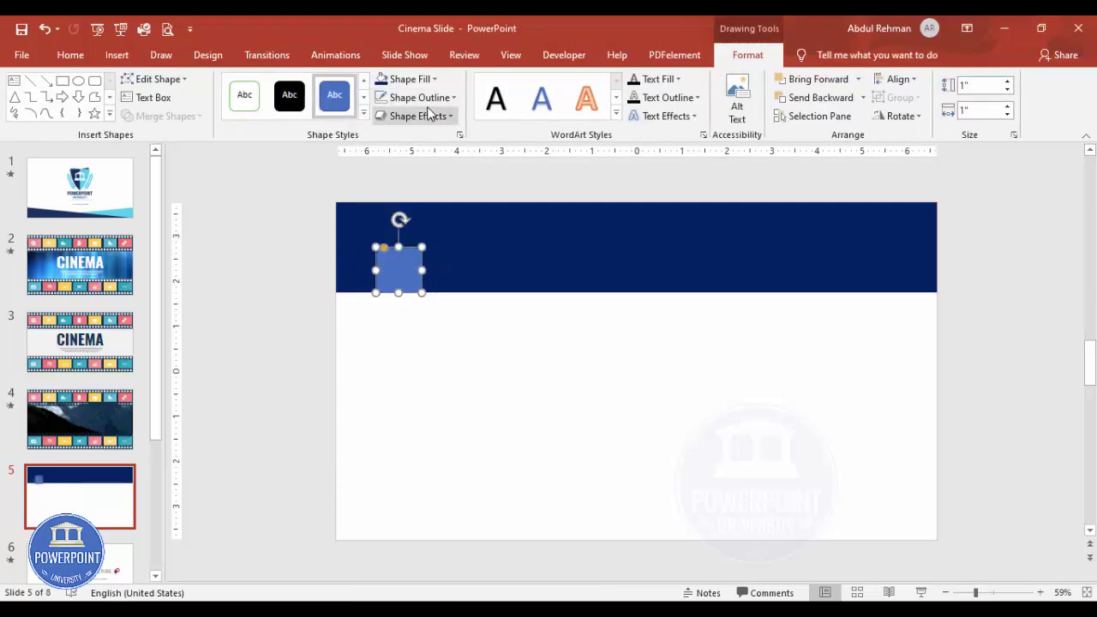
click(420, 96)
click(435, 270)
Resize the rounded rectangle to 0.25 x 0.25 inches
click(991, 88)
text(.25)
click(981, 110)
text(.25)
click(404, 294)
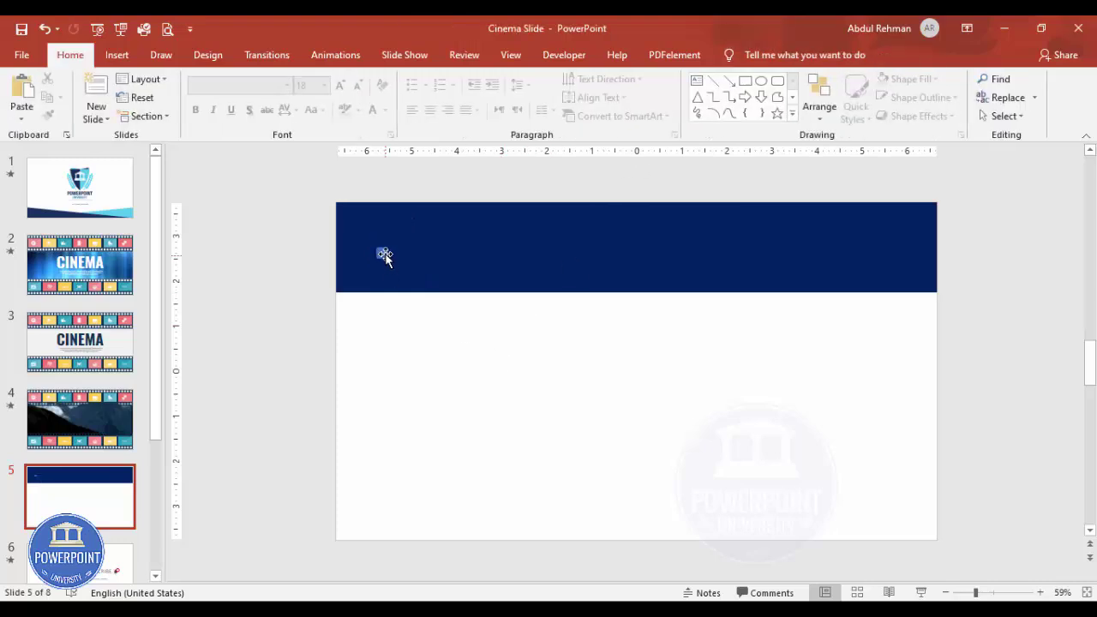
Zoom in, move the square to the band's bottom-left corner, and copy it along the edge
click(383, 254)
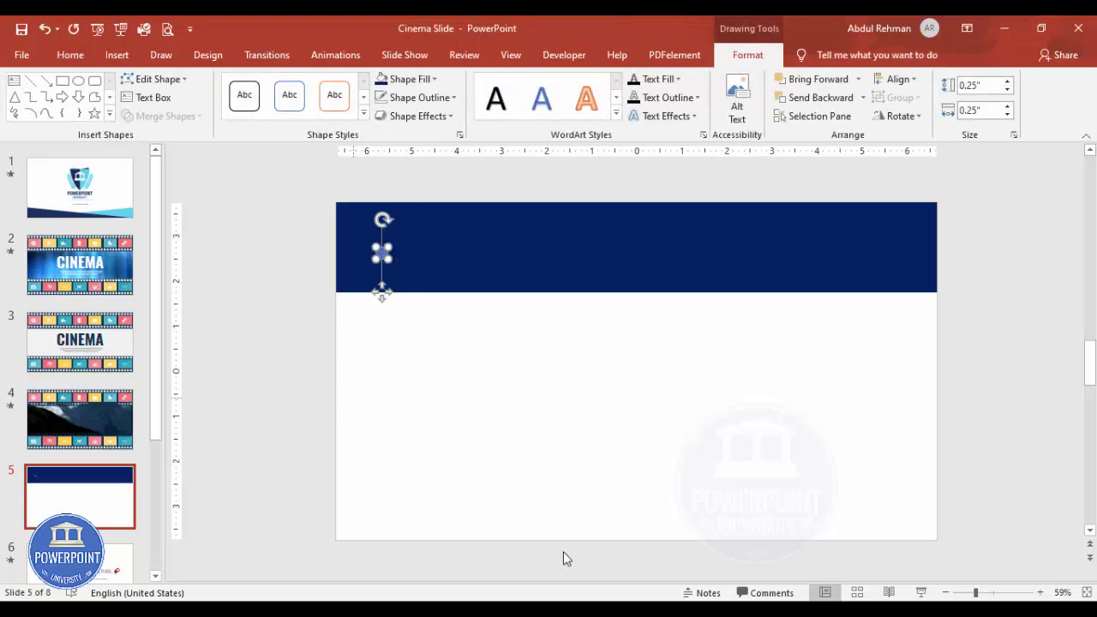
drag(975, 592, 985, 593)
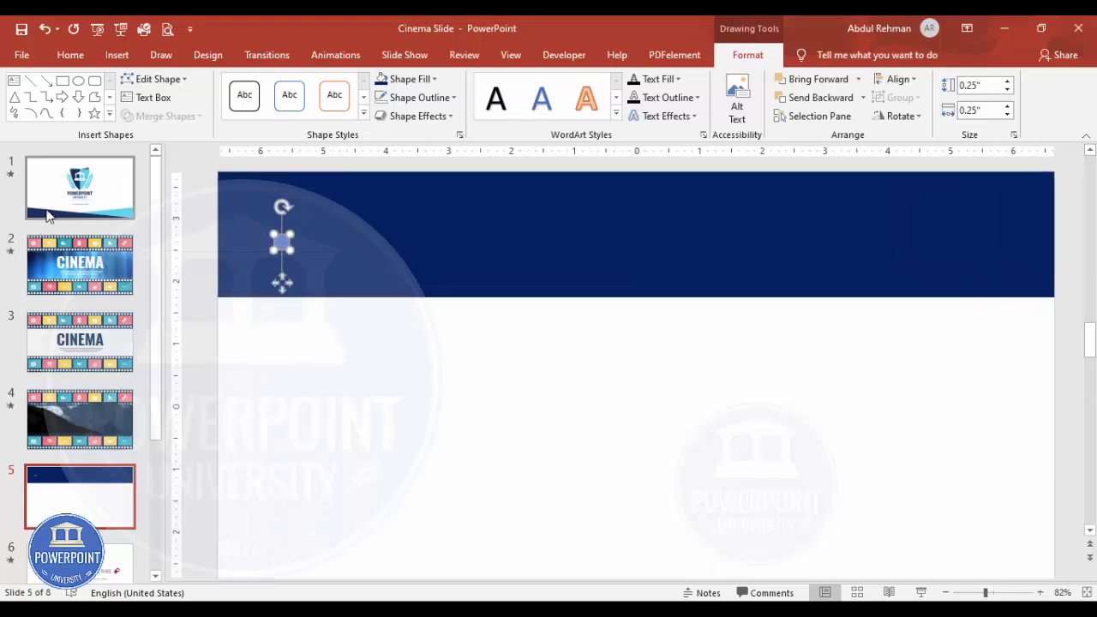
drag(282, 243, 386, 288)
click(209, 270)
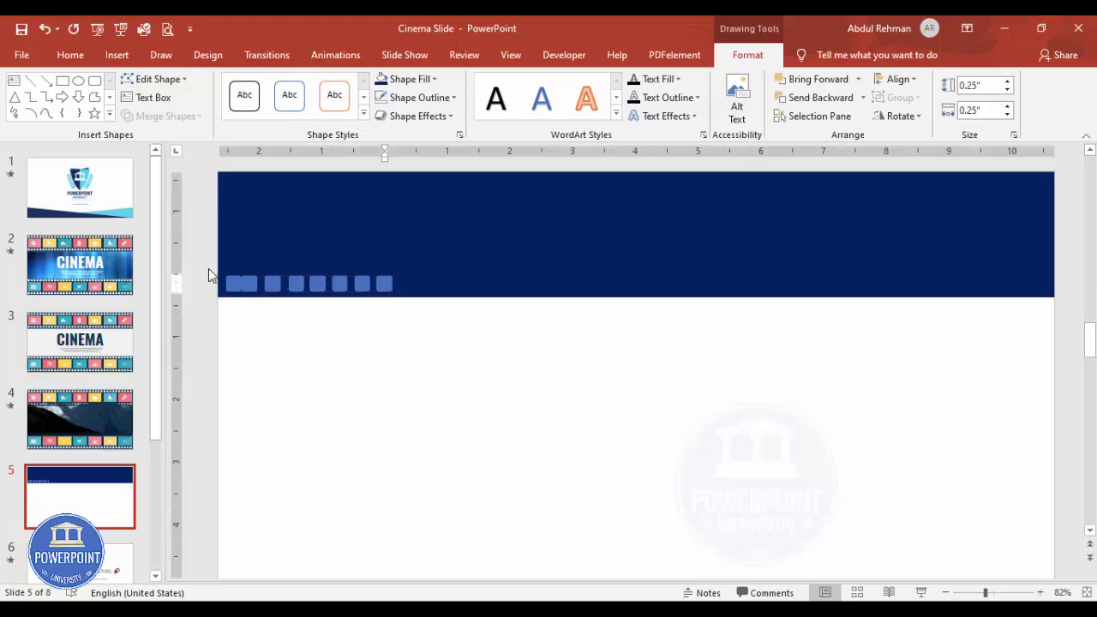
Duplicate the squares rightward until the row reaches the banner's right end
mouse_move(192, 269)
mouse_down()
mouse_move(444, 313)
mouse_move(434, 309)
mouse_move(478, 289)
mouse_move(900, 288)
mouse_up()
drag(929, 332, 794, 241)
drag(831, 284, 1022, 285)
click(1035, 323)
click(984, 283)
click(1001, 331)
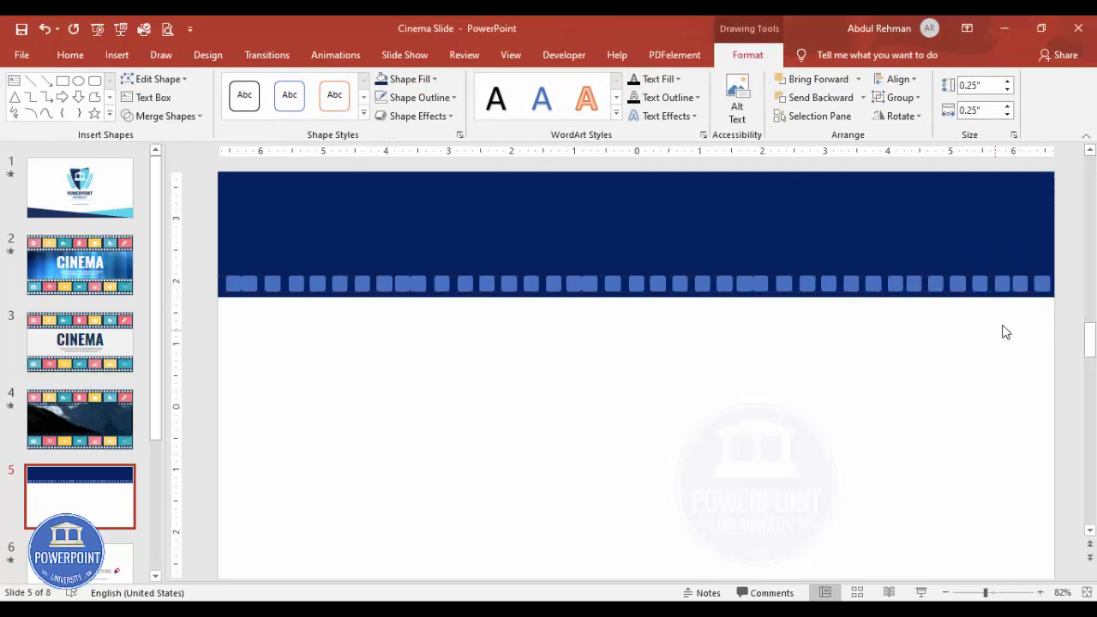
click(1040, 289)
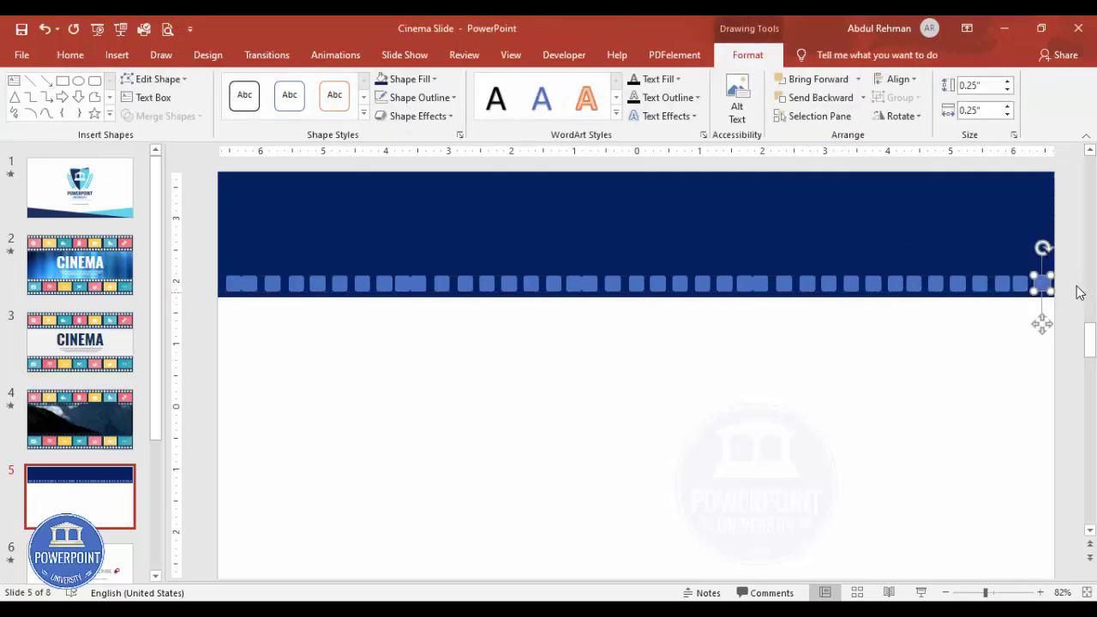
click(1046, 325)
mouse_move(1061, 315)
mouse_down()
mouse_move(933, 261)
mouse_move(204, 247)
mouse_up()
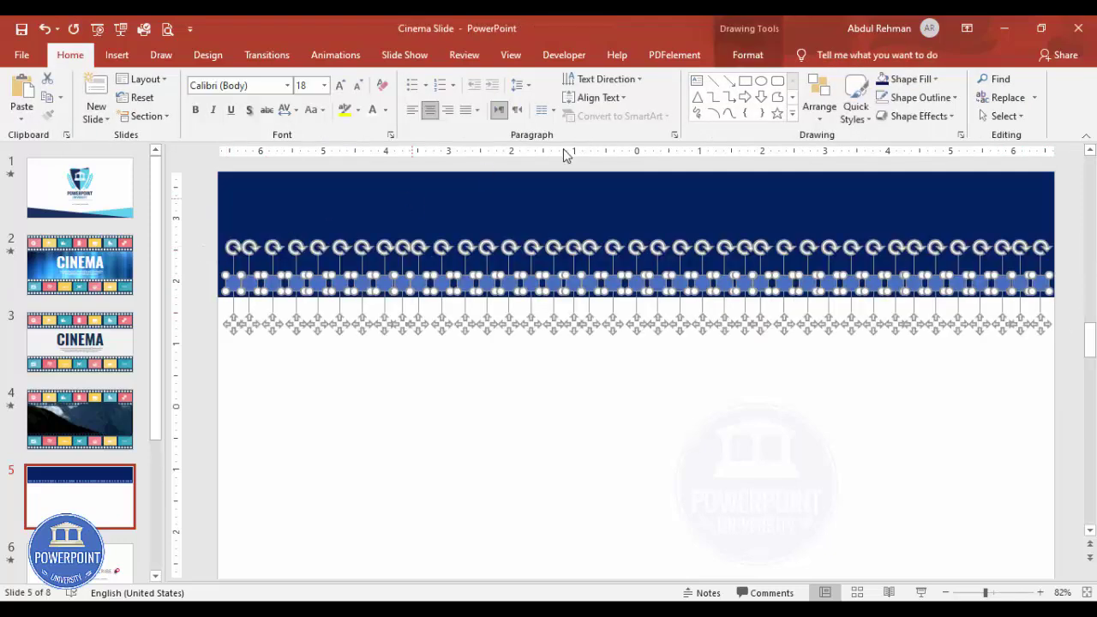
Distribute the small squares horizontally across the banner's bottom edge
click(762, 57)
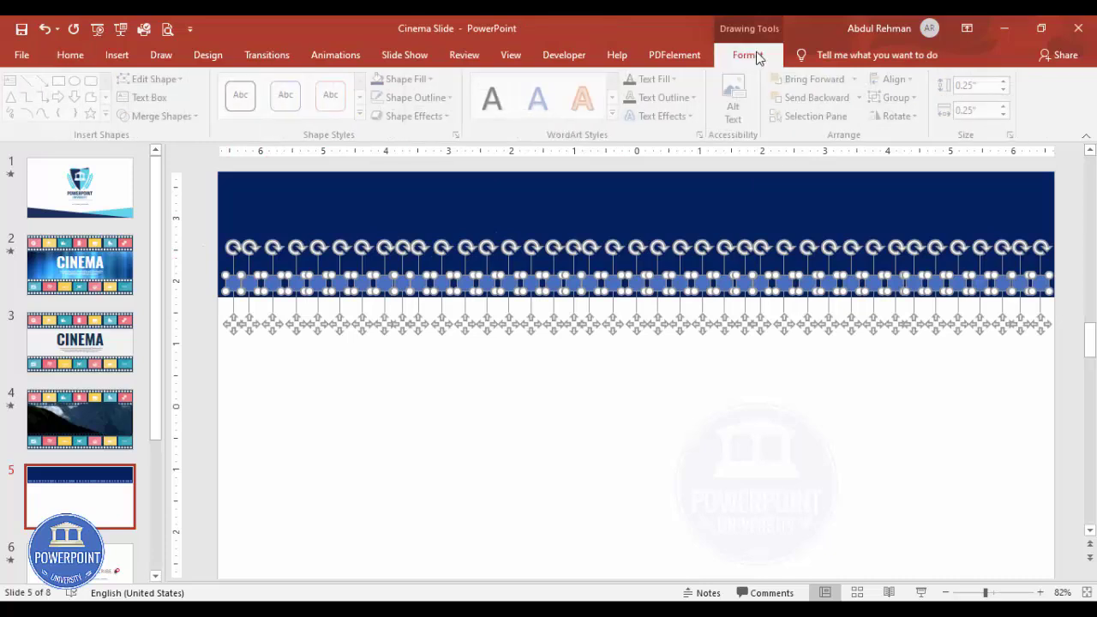
click(898, 80)
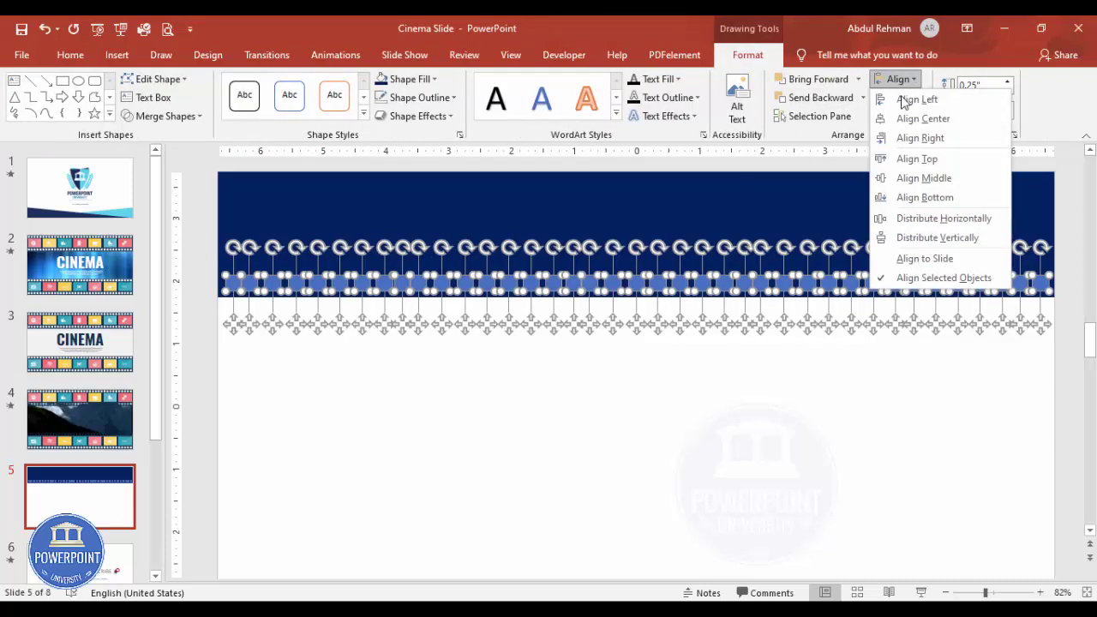
click(922, 220)
click(738, 387)
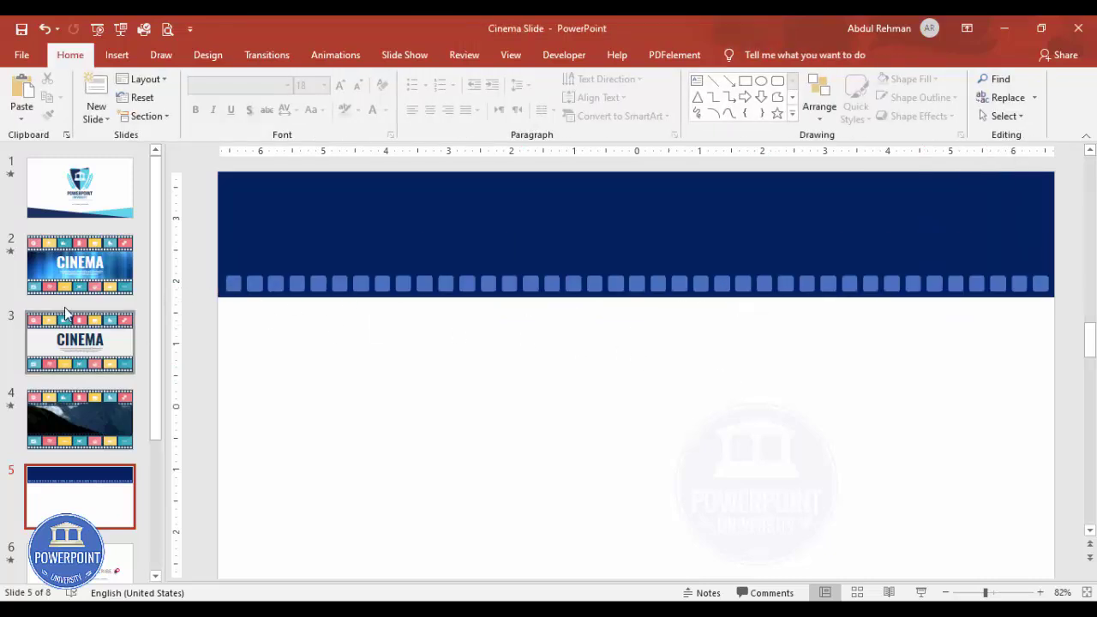
mouse_move(199, 255)
mouse_down()
mouse_move(891, 343)
mouse_move(1071, 333)
mouse_up()
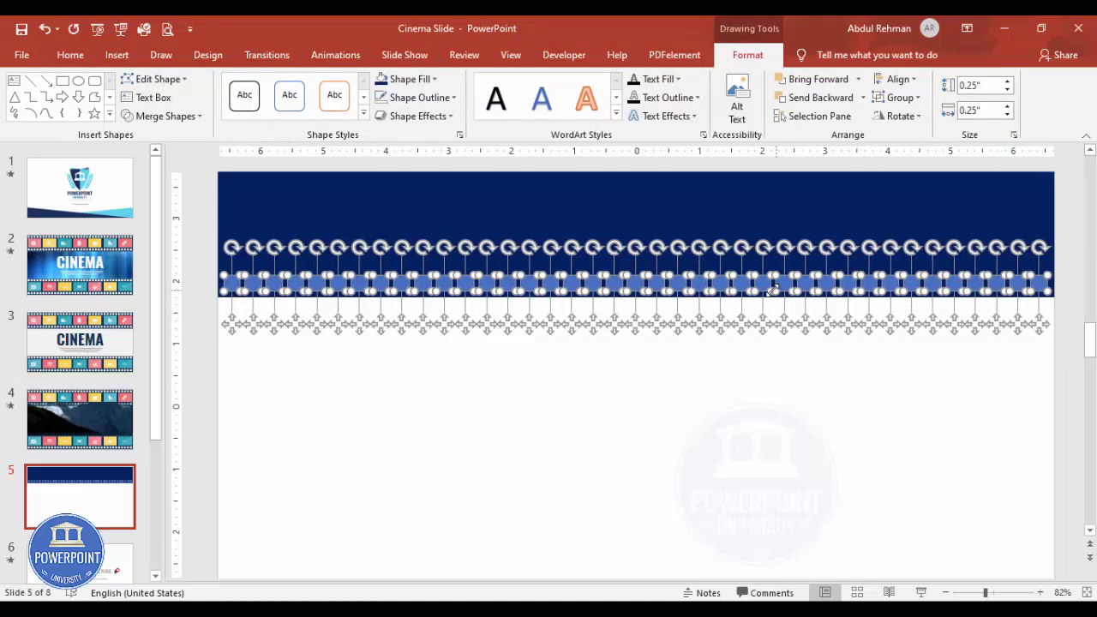
Copy the row of squares up to the navy banner's top edge
drag(701, 284, 701, 189)
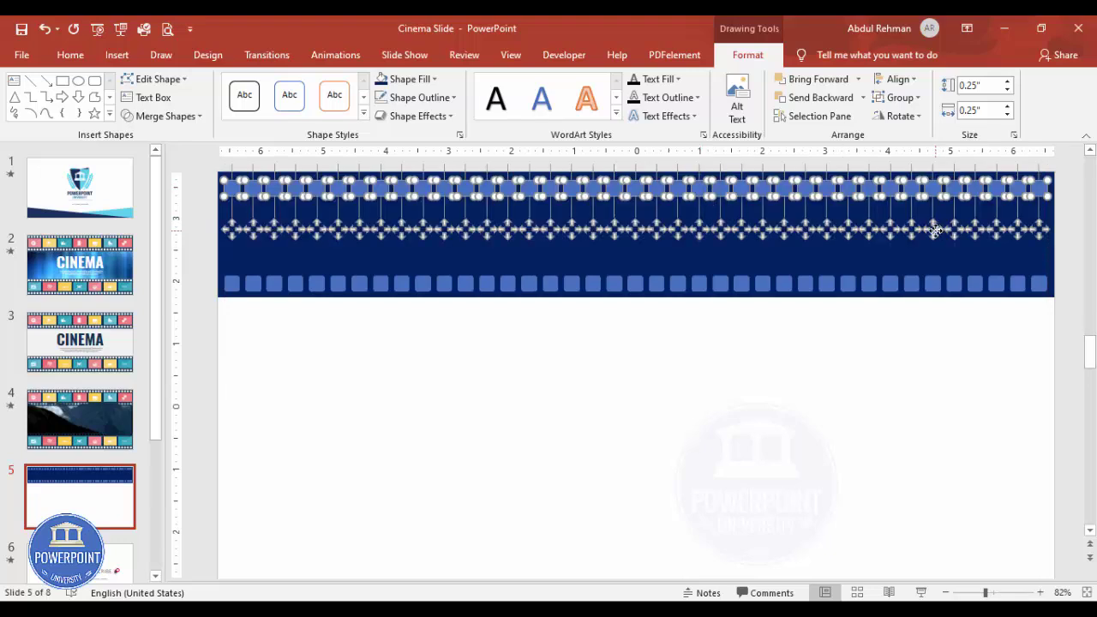
key(Delete)
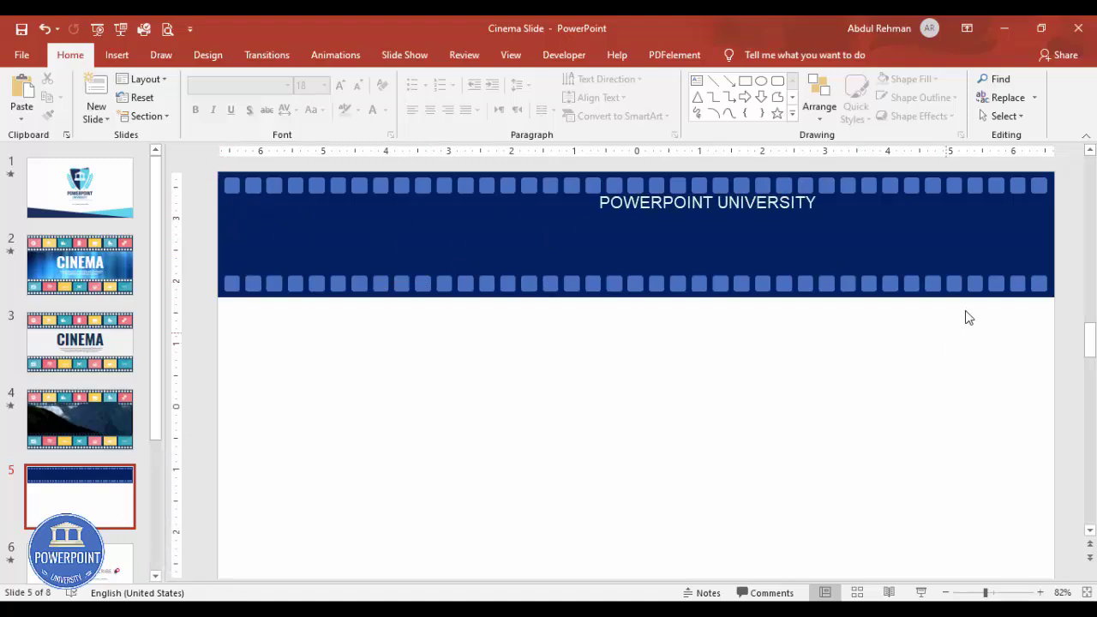
drag(1062, 323, 197, 163)
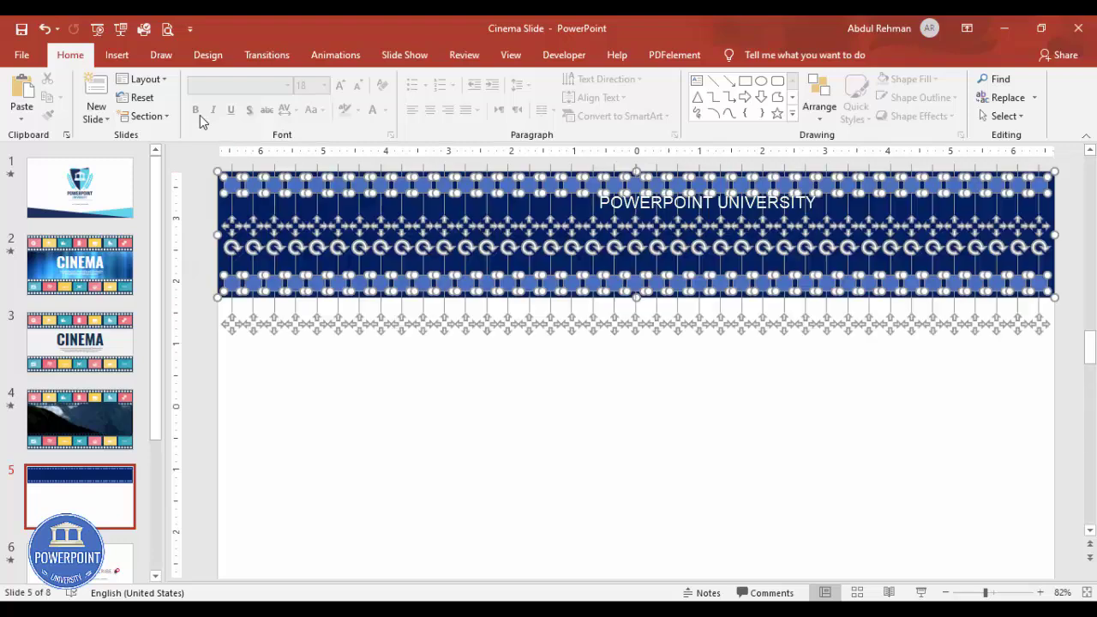
Subtract both rows of squares from the banner with Merge Shapes
click(163, 116)
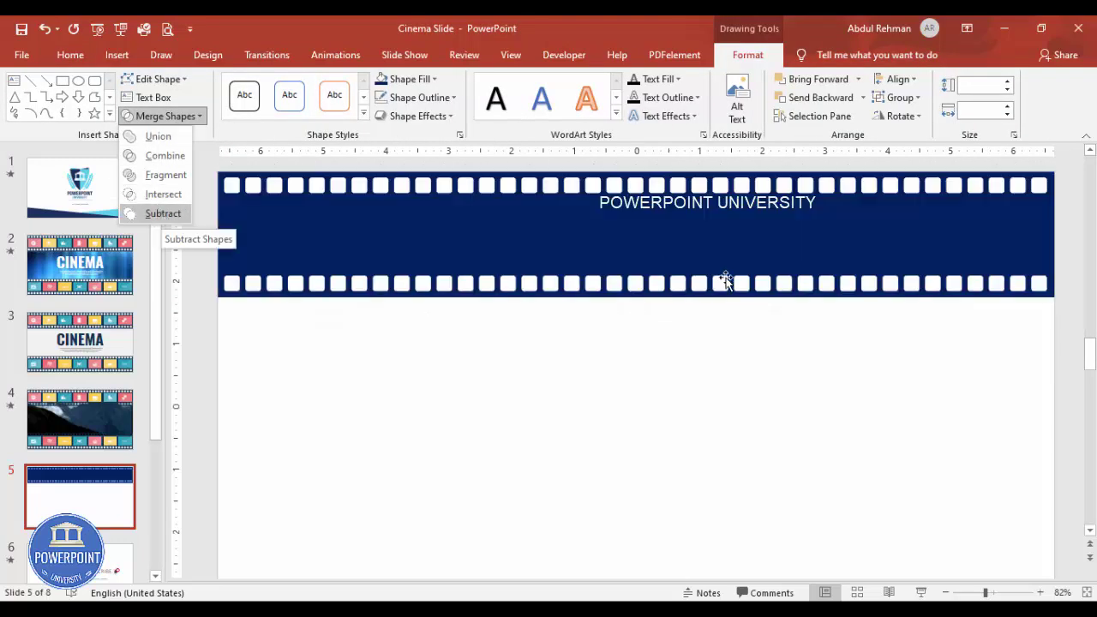
click(590, 363)
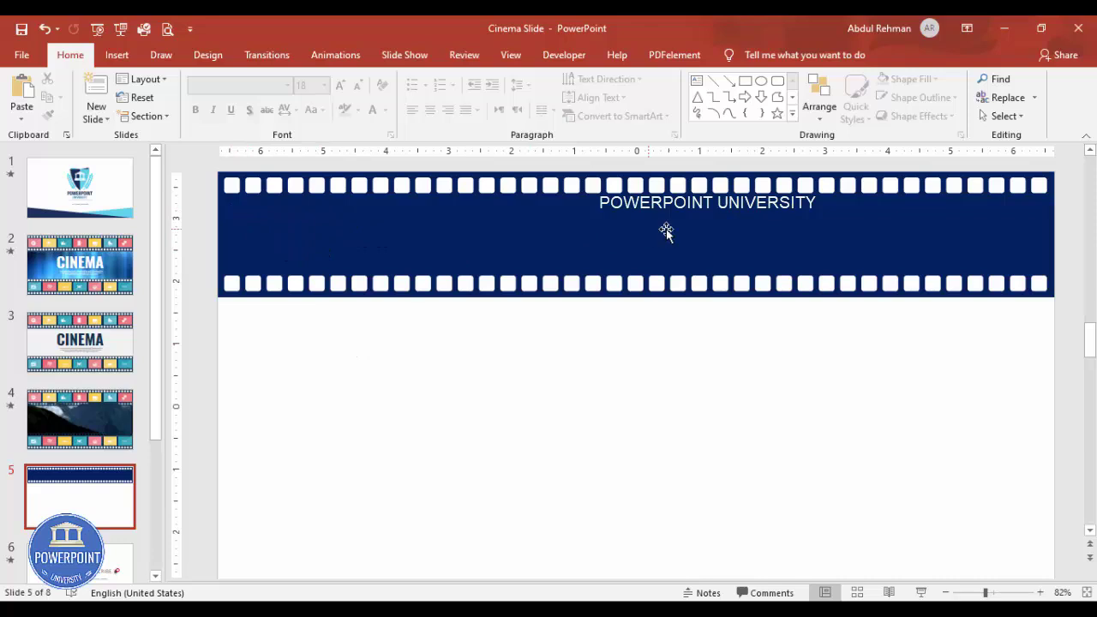
click(117, 55)
Draw an outline-free blue rectangle at the banner's left end and duplicate it into seven frames
click(243, 124)
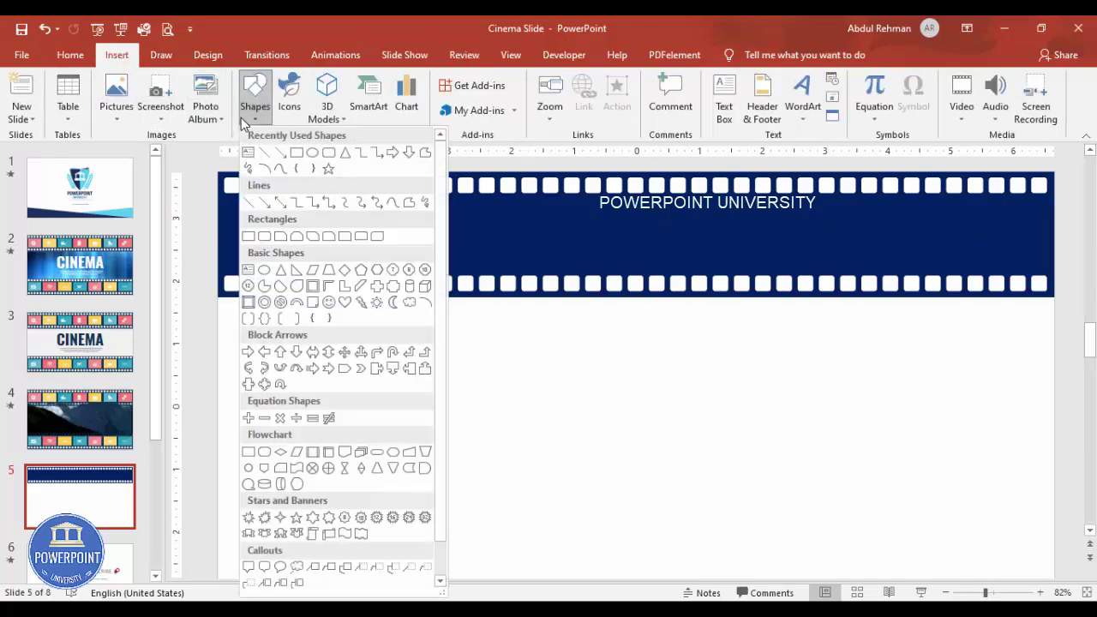
click(249, 239)
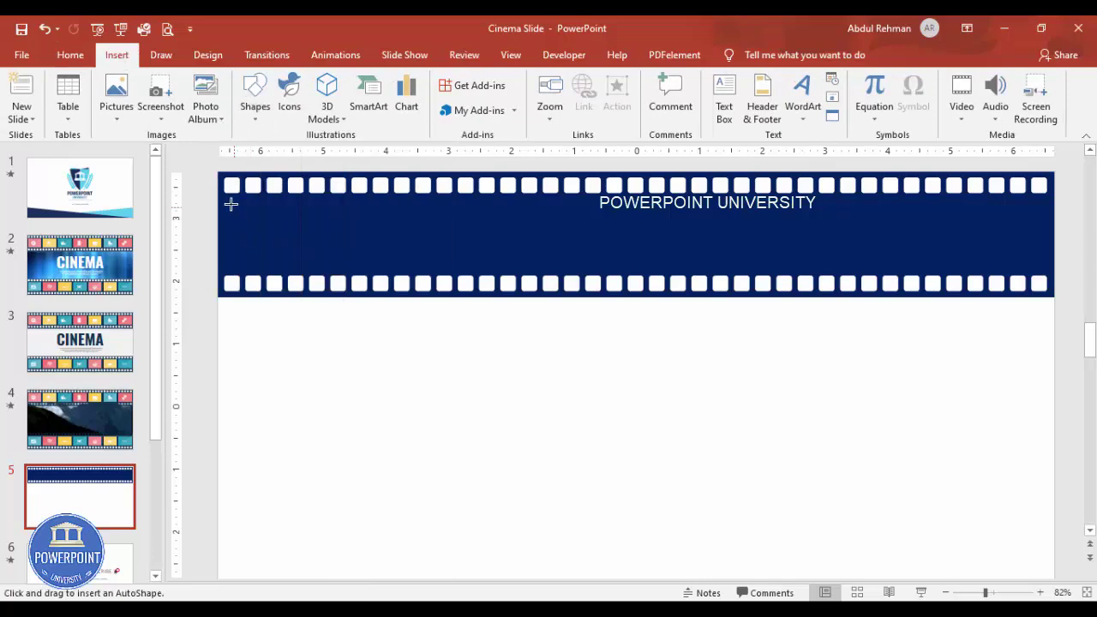
drag(228, 198, 328, 271)
drag(300, 237, 336, 233)
click(420, 97)
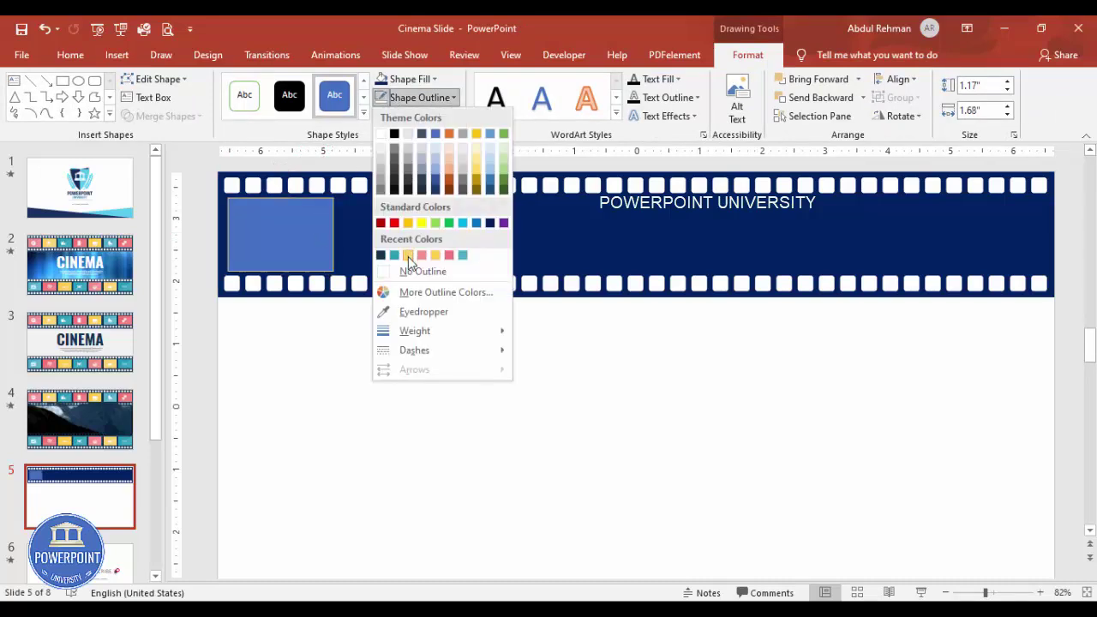
click(418, 271)
drag(296, 254, 981, 232)
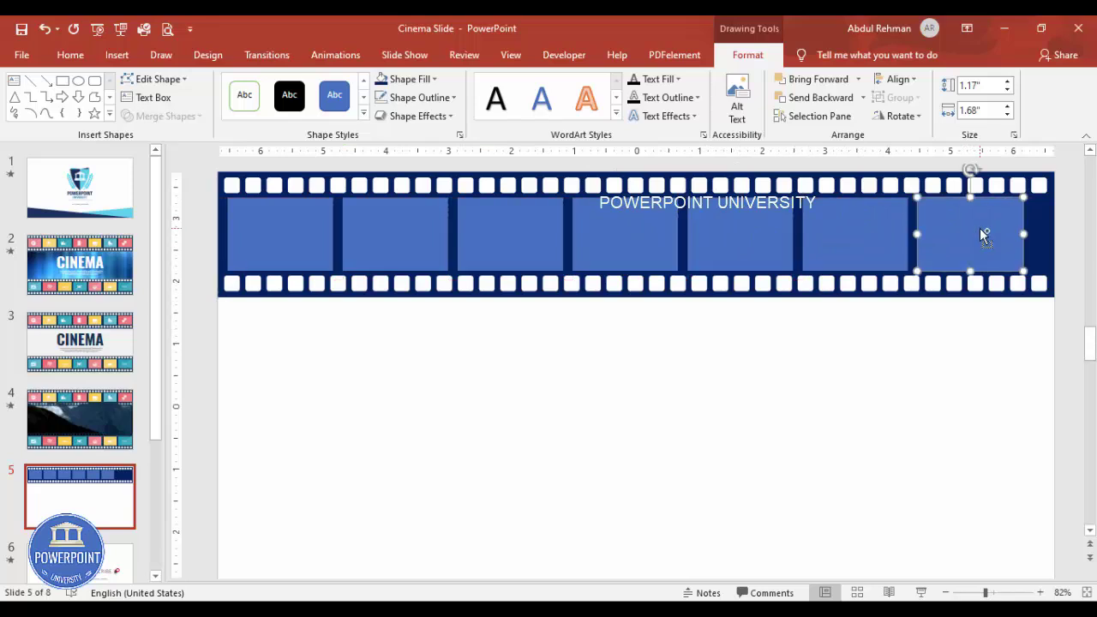
key(ctrl+Right)
key(ctrl+Right)
key(ctrl+Right)
key(ctrl+Right)
key(ctrl+Right)
key(ctrl+Right)
key(ctrl+Right)
key(ctrl+Right)
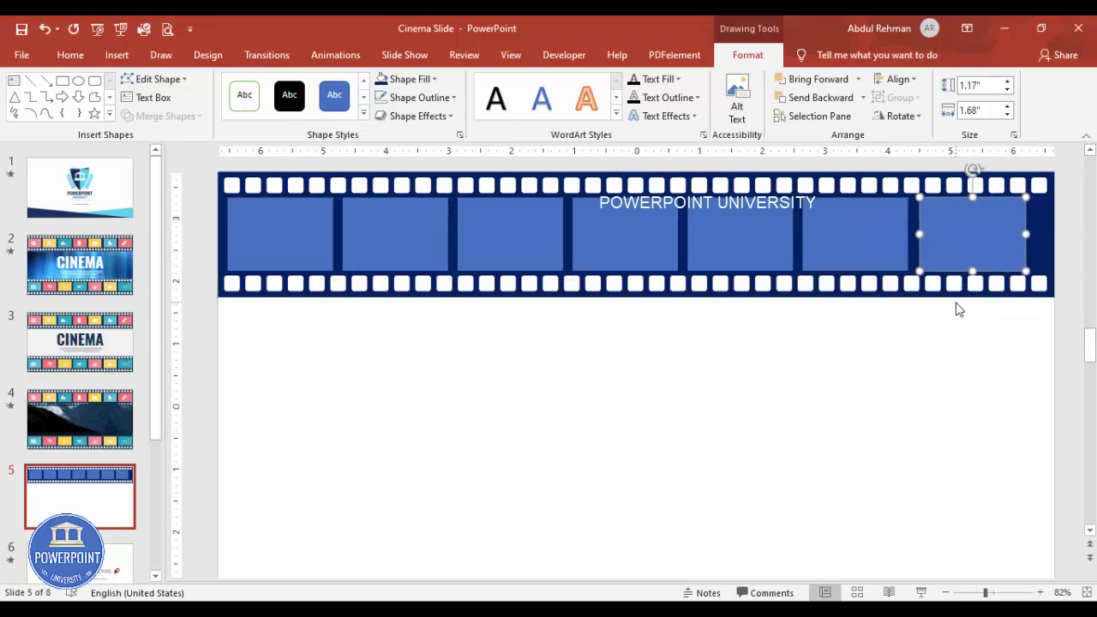
Nudge the last frame further right and select all seven frames
key(ctrl+Right)
key(ctrl+Right)
key(ctrl+Right)
key(ctrl+Right)
key(ctrl+Right)
key(ctrl+Right)
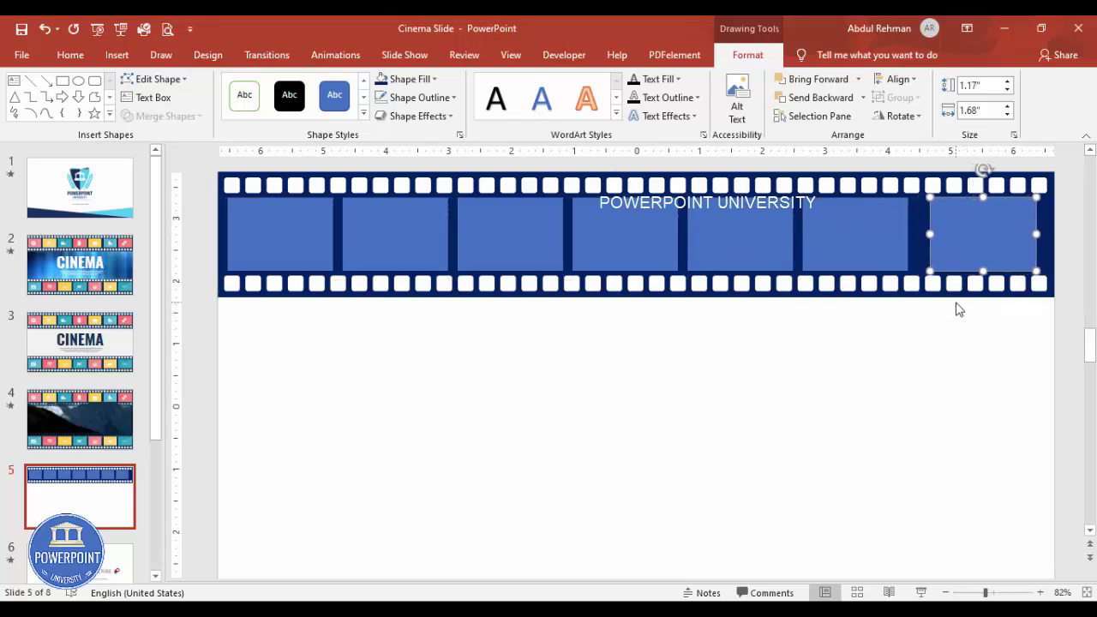
shift+click(812, 233)
shift+click(739, 235)
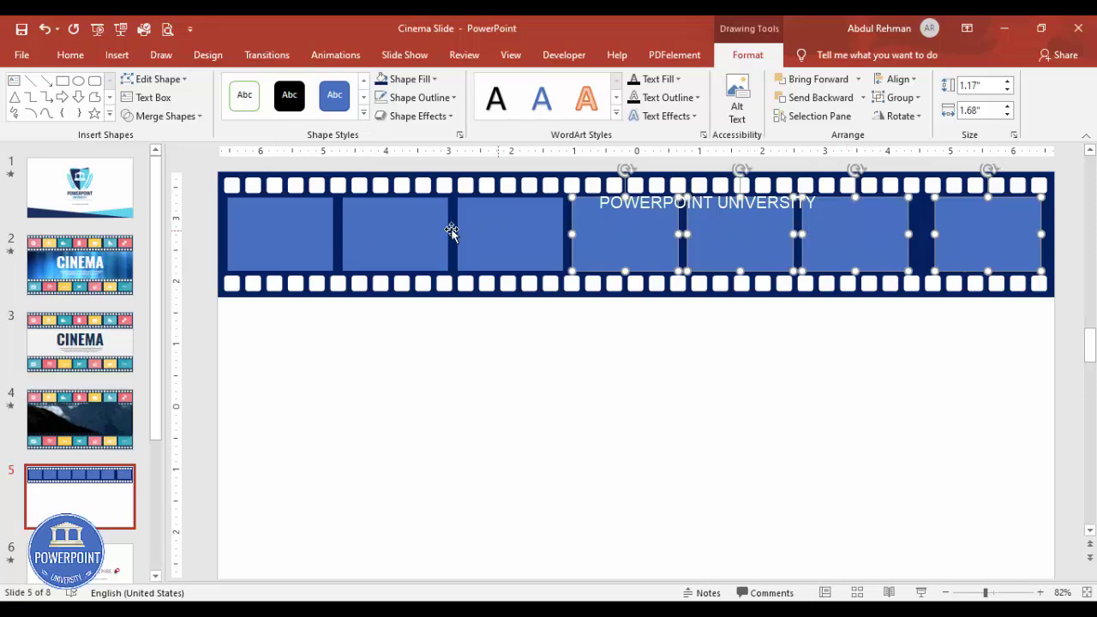
shift+click(502, 235)
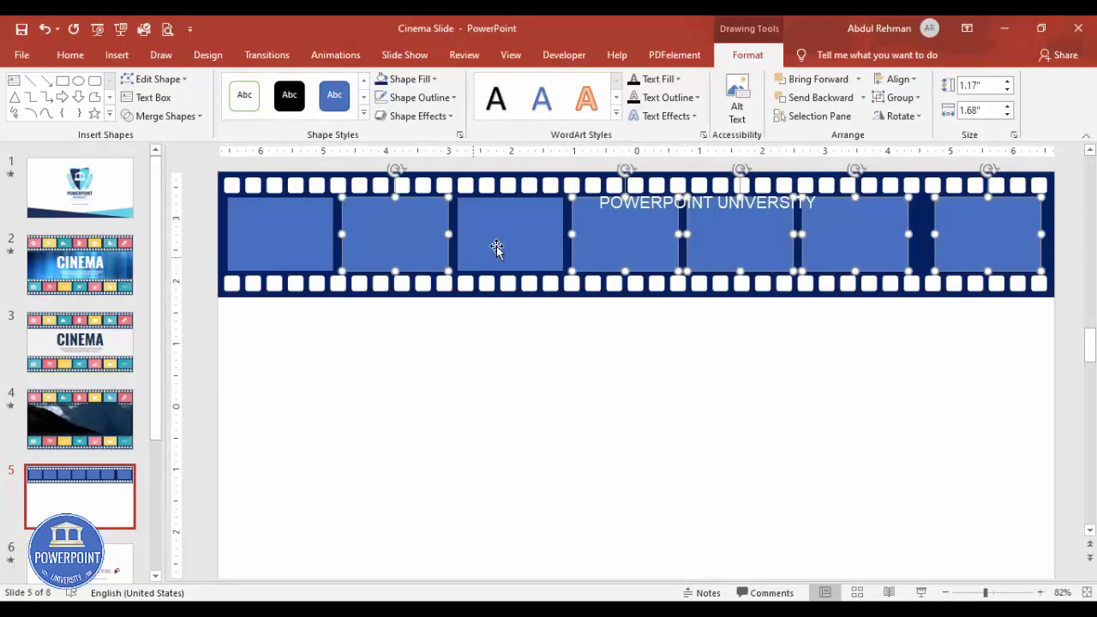
shift+click(289, 246)
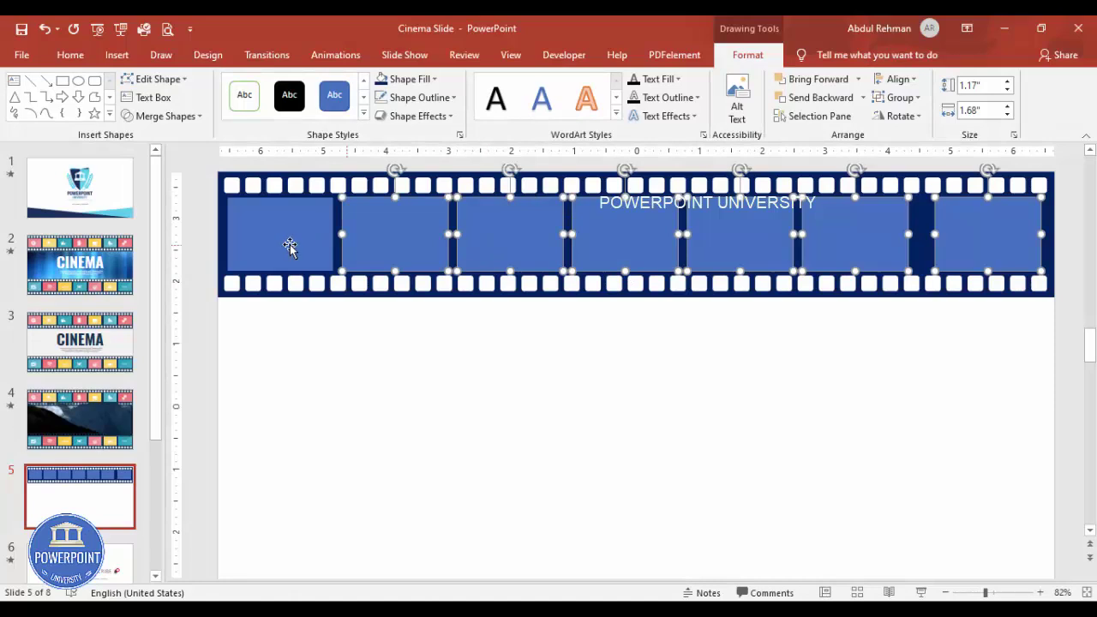
Distribute the seven frames horizontally so the gaps between them are equal
click(914, 80)
click(960, 215)
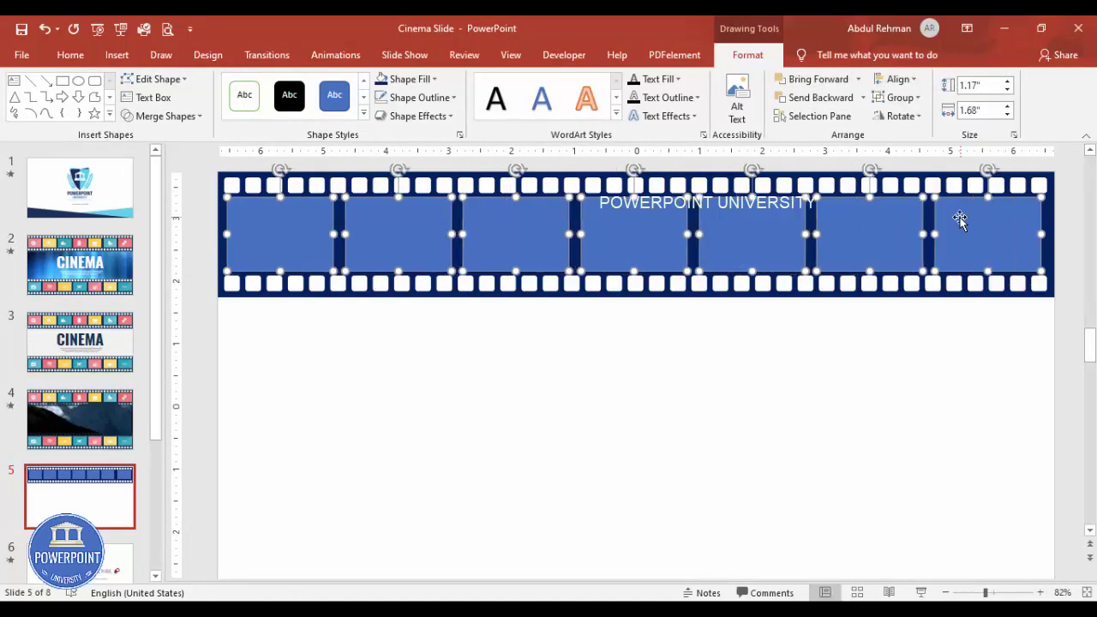
click(509, 357)
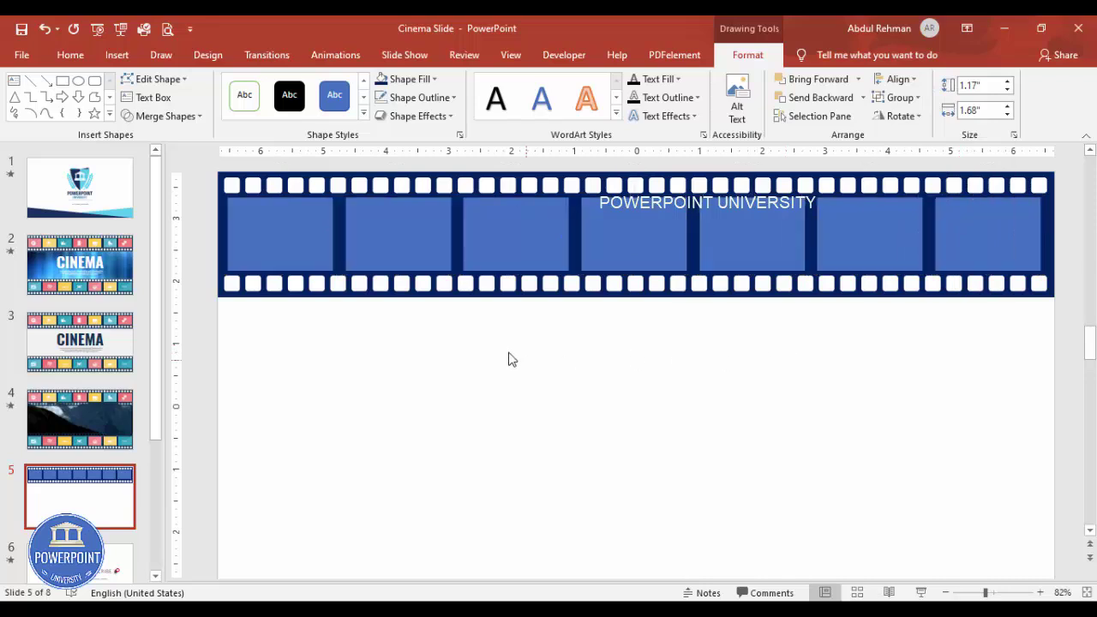
click(269, 235)
click(722, 331)
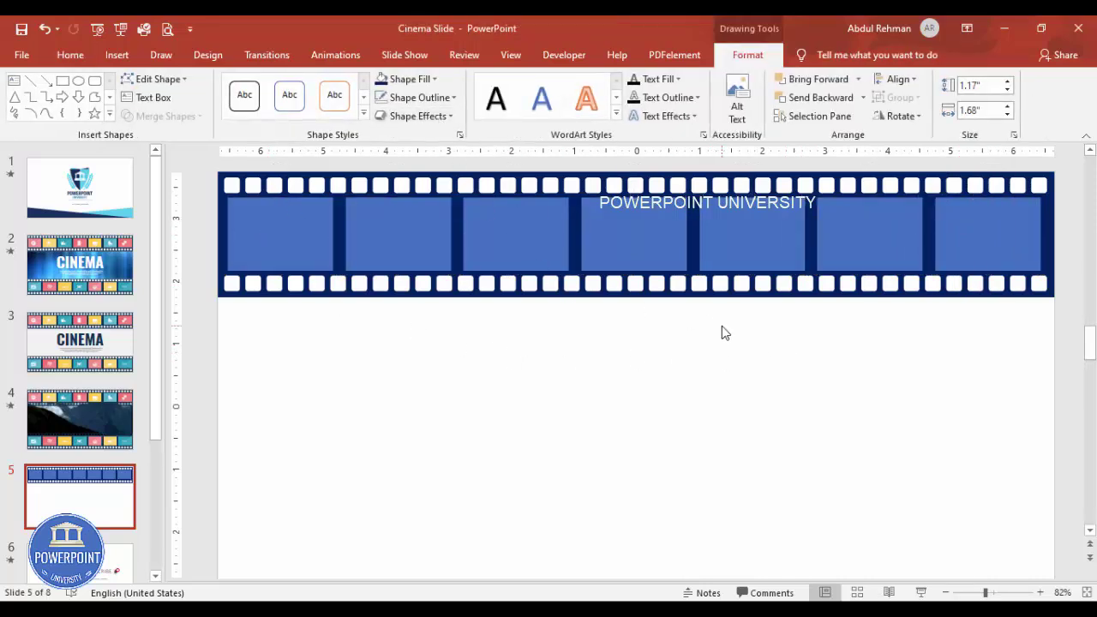